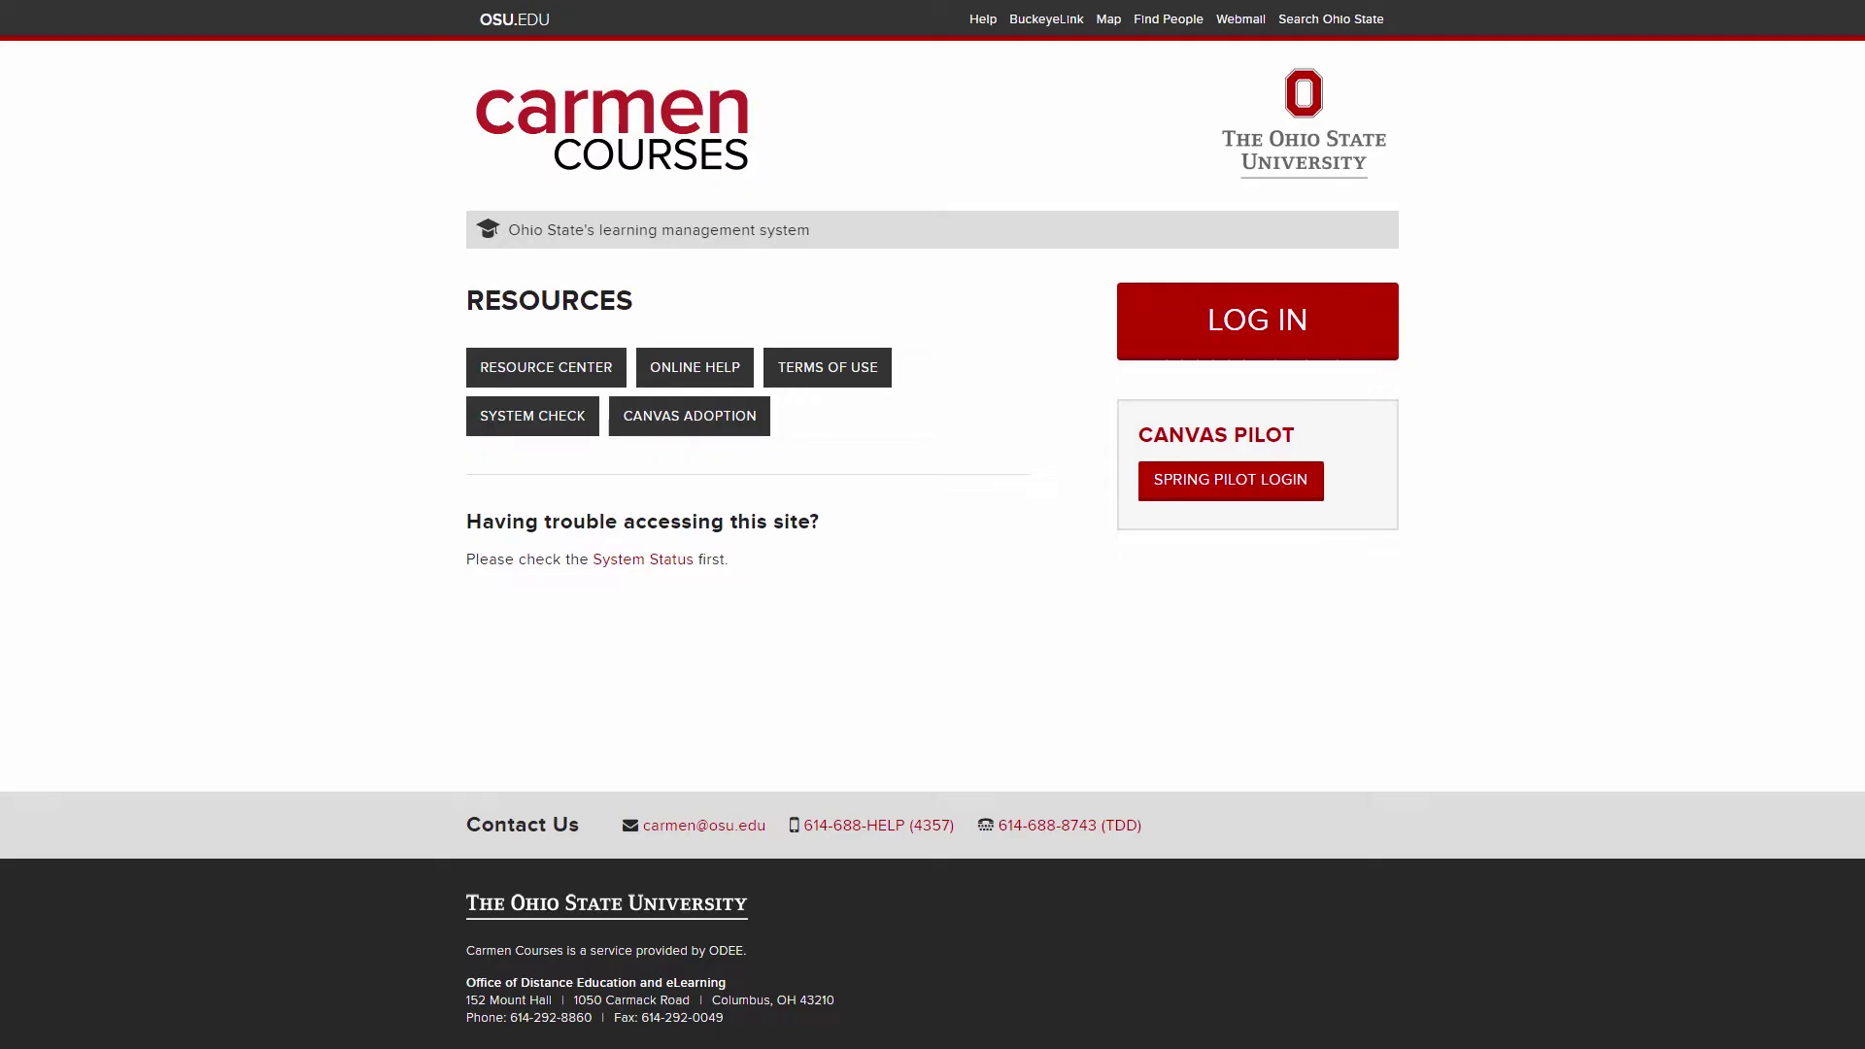
Step: Sign in to Carmen Courses to reach the My Courses list
left_click(1268, 342)
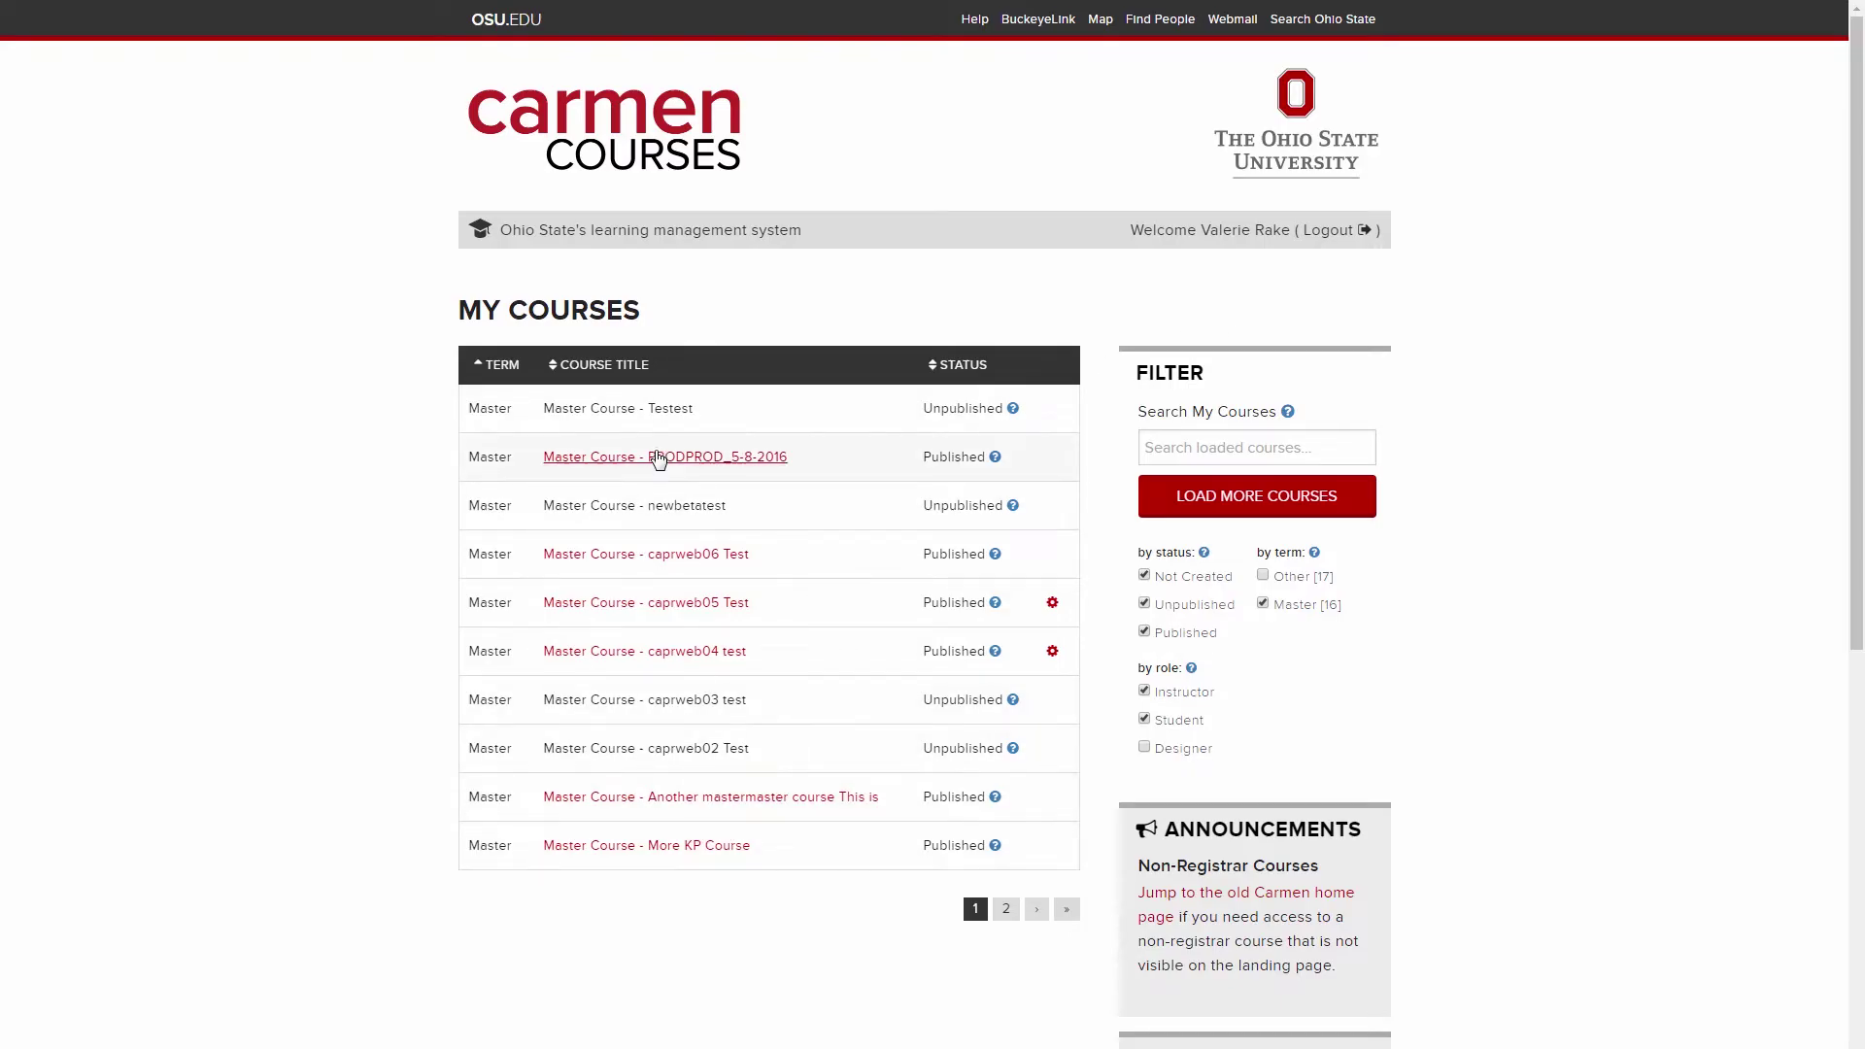
Step: From the second page of courses, reach the Canvas account profile settings page
left_click(1006, 909)
left_click(631, 558)
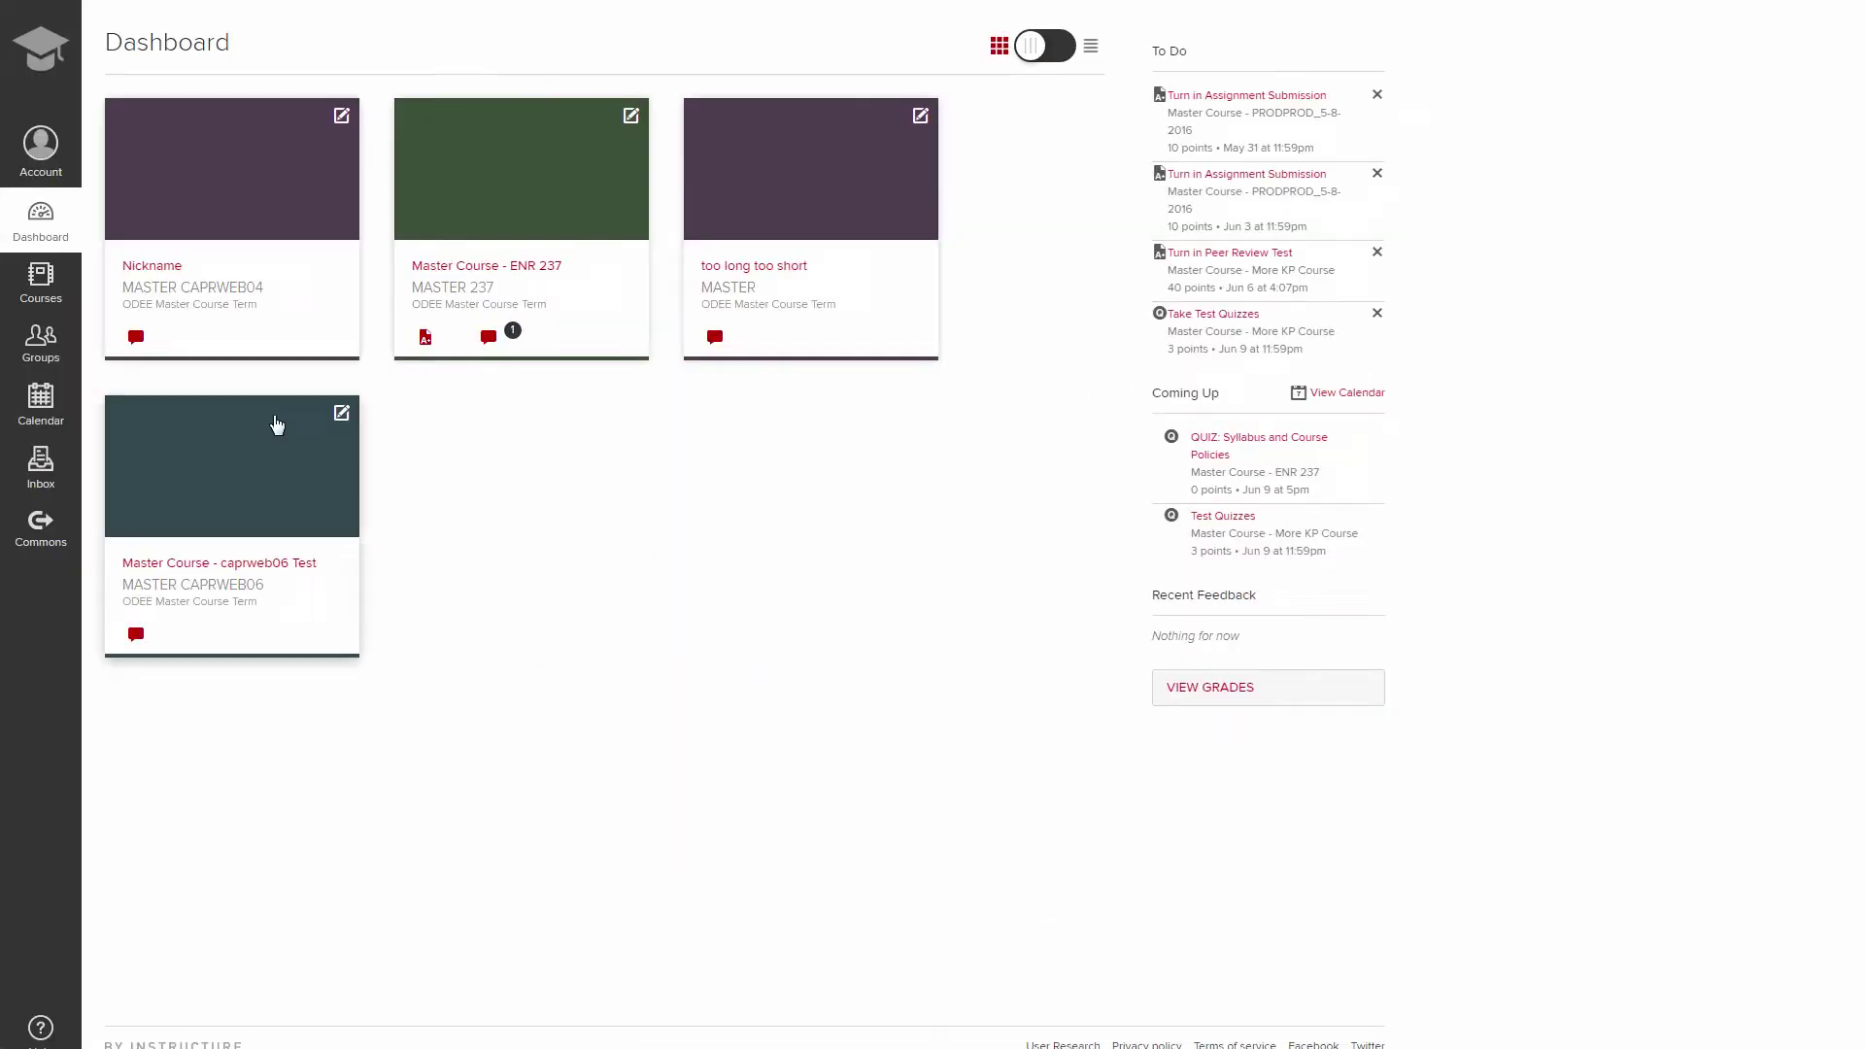
left_click(38, 141)
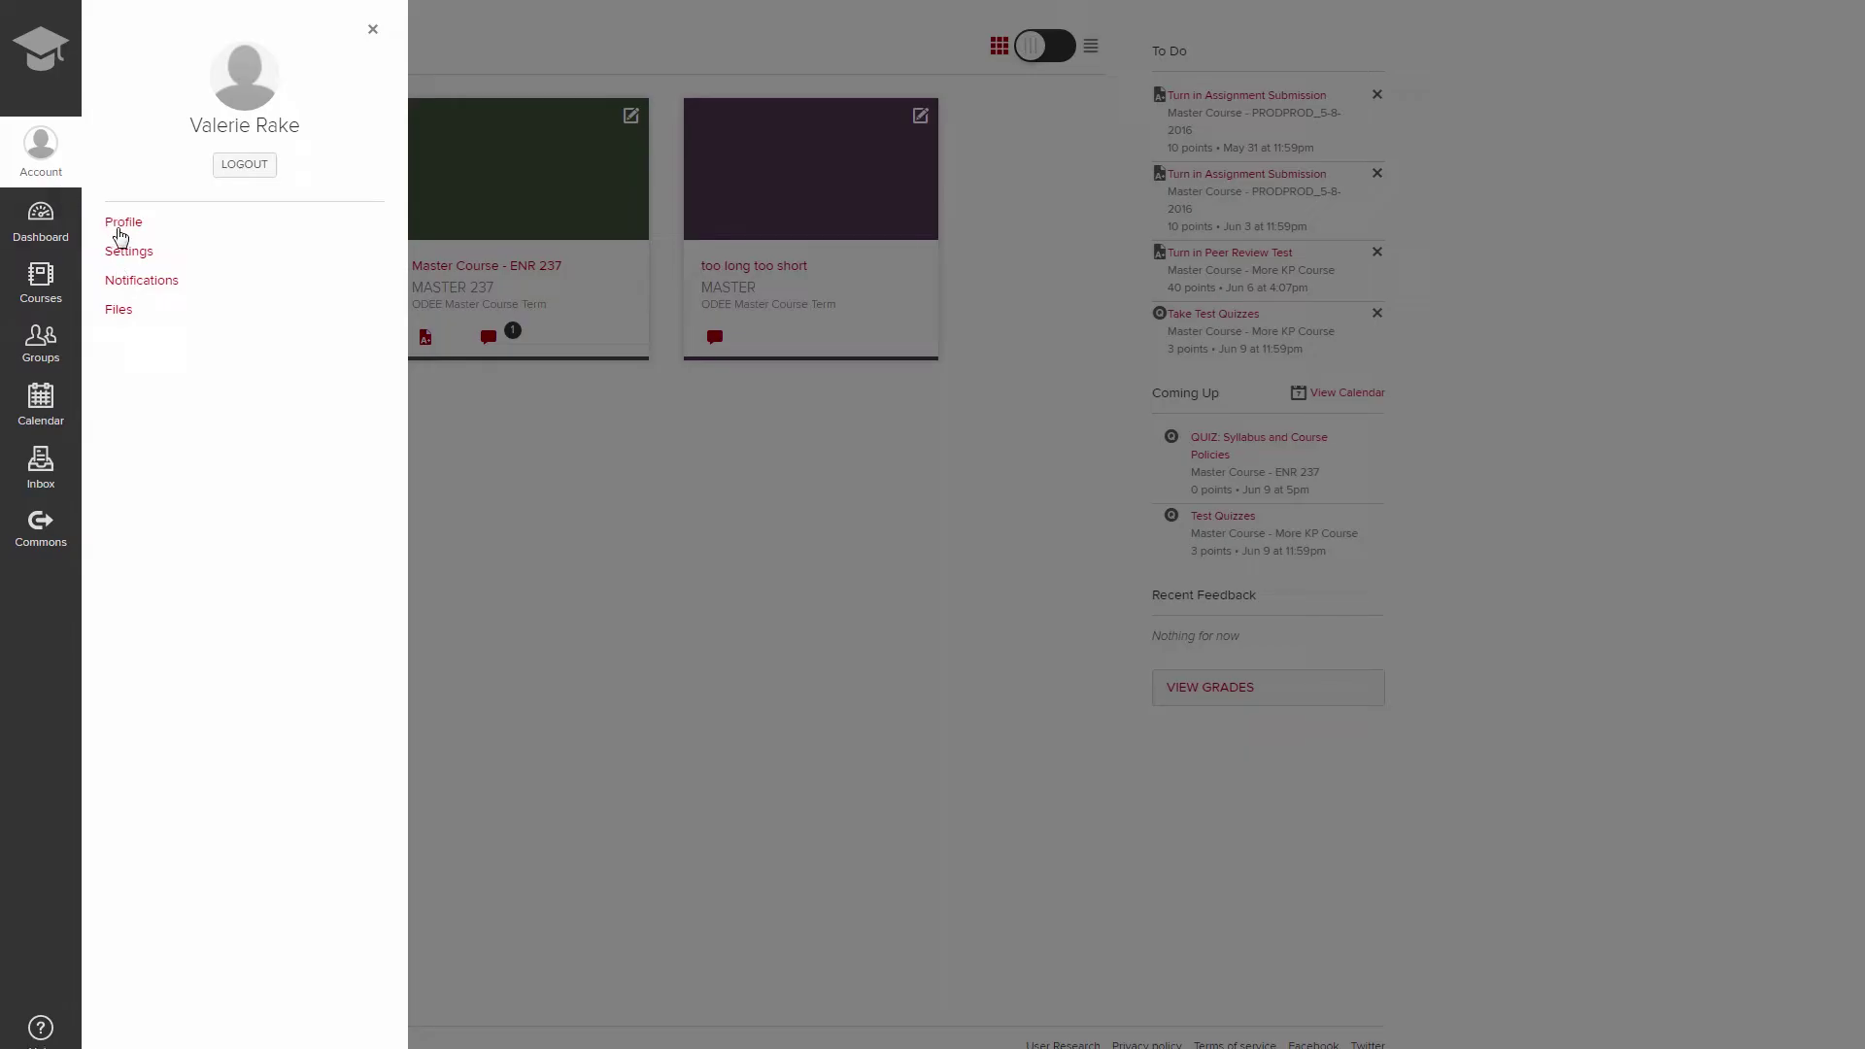
left_click(119, 233)
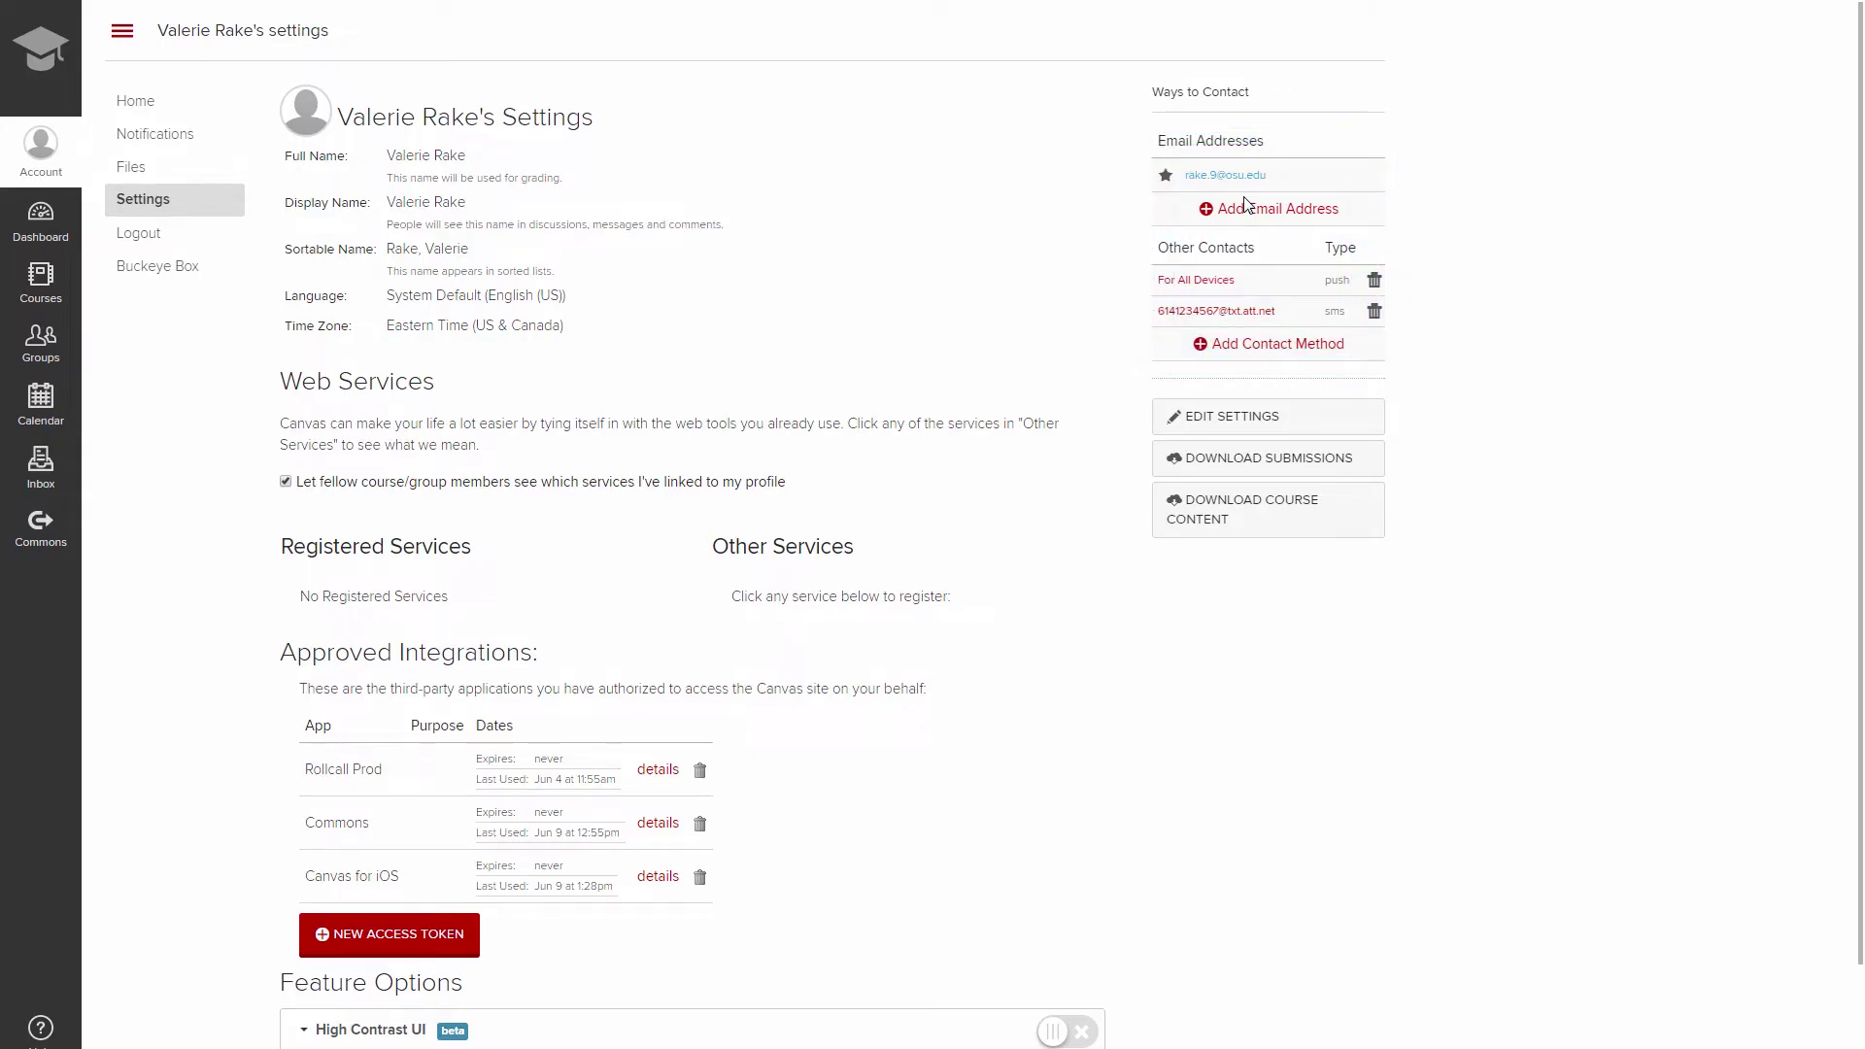
left_click(1235, 219)
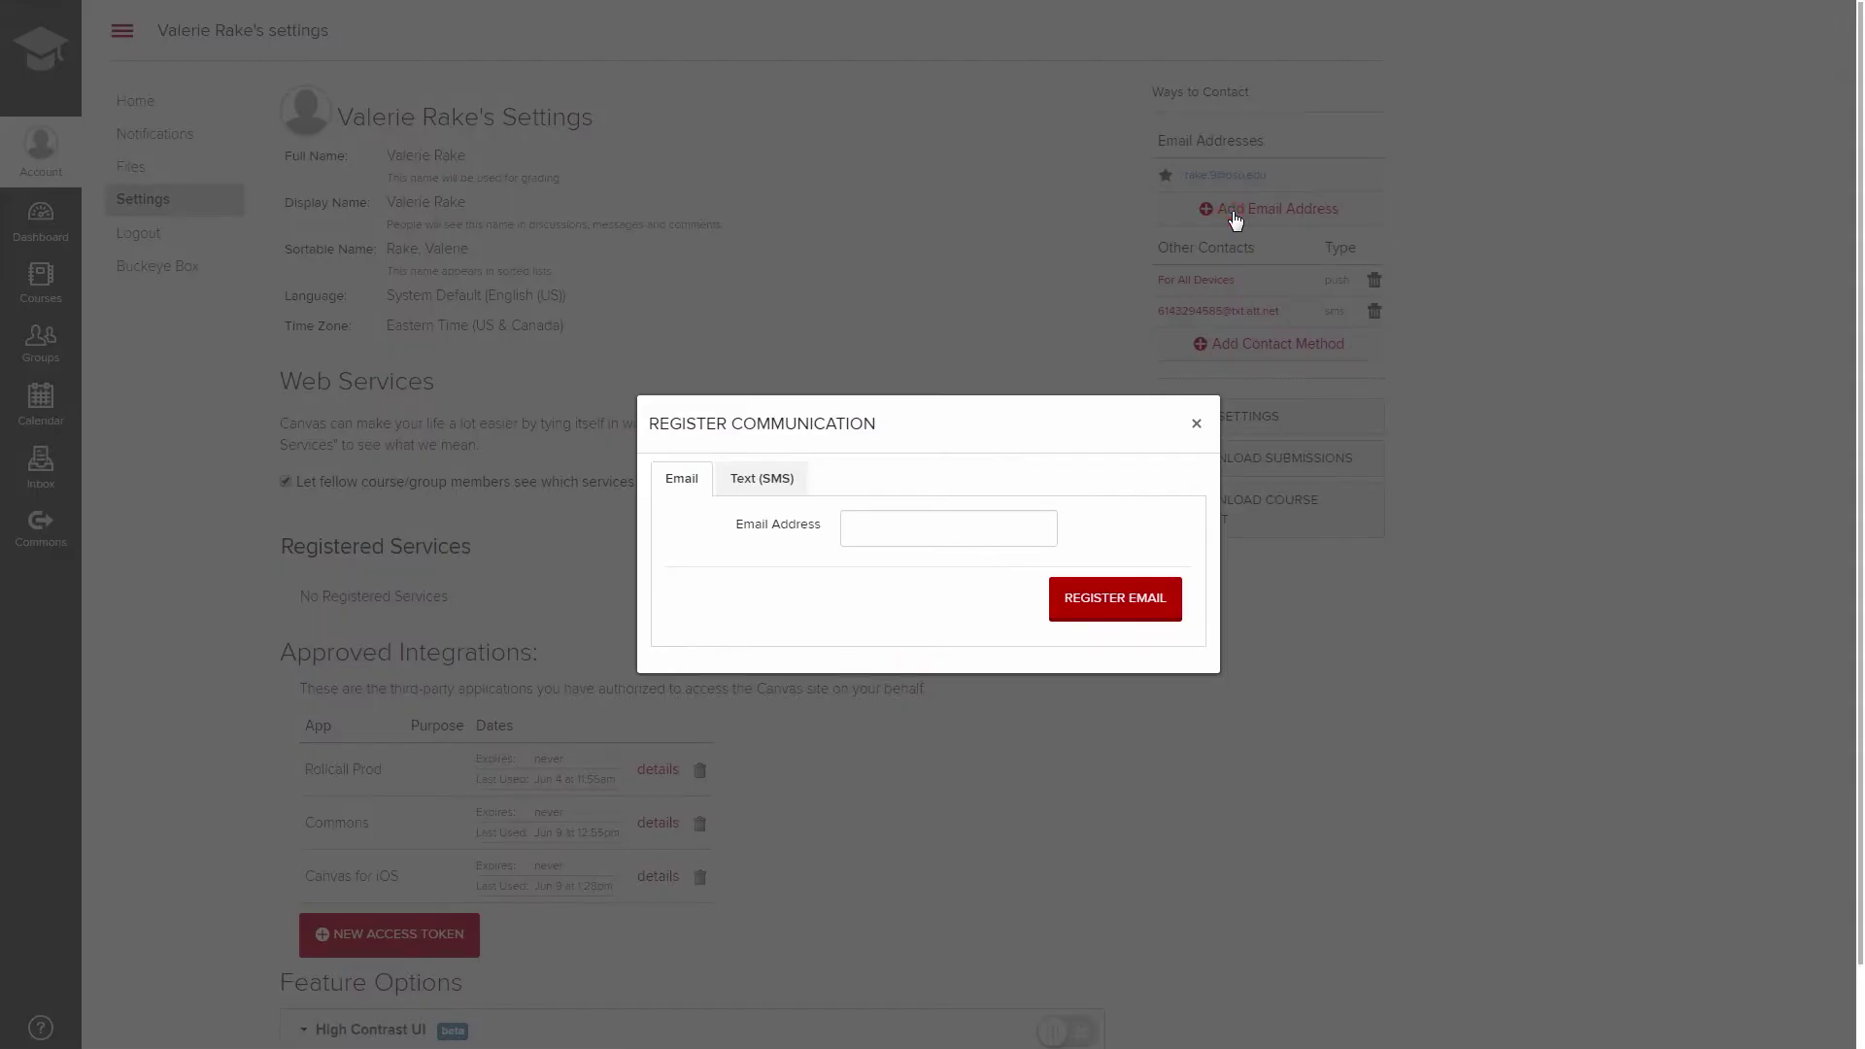
left_click(954, 526)
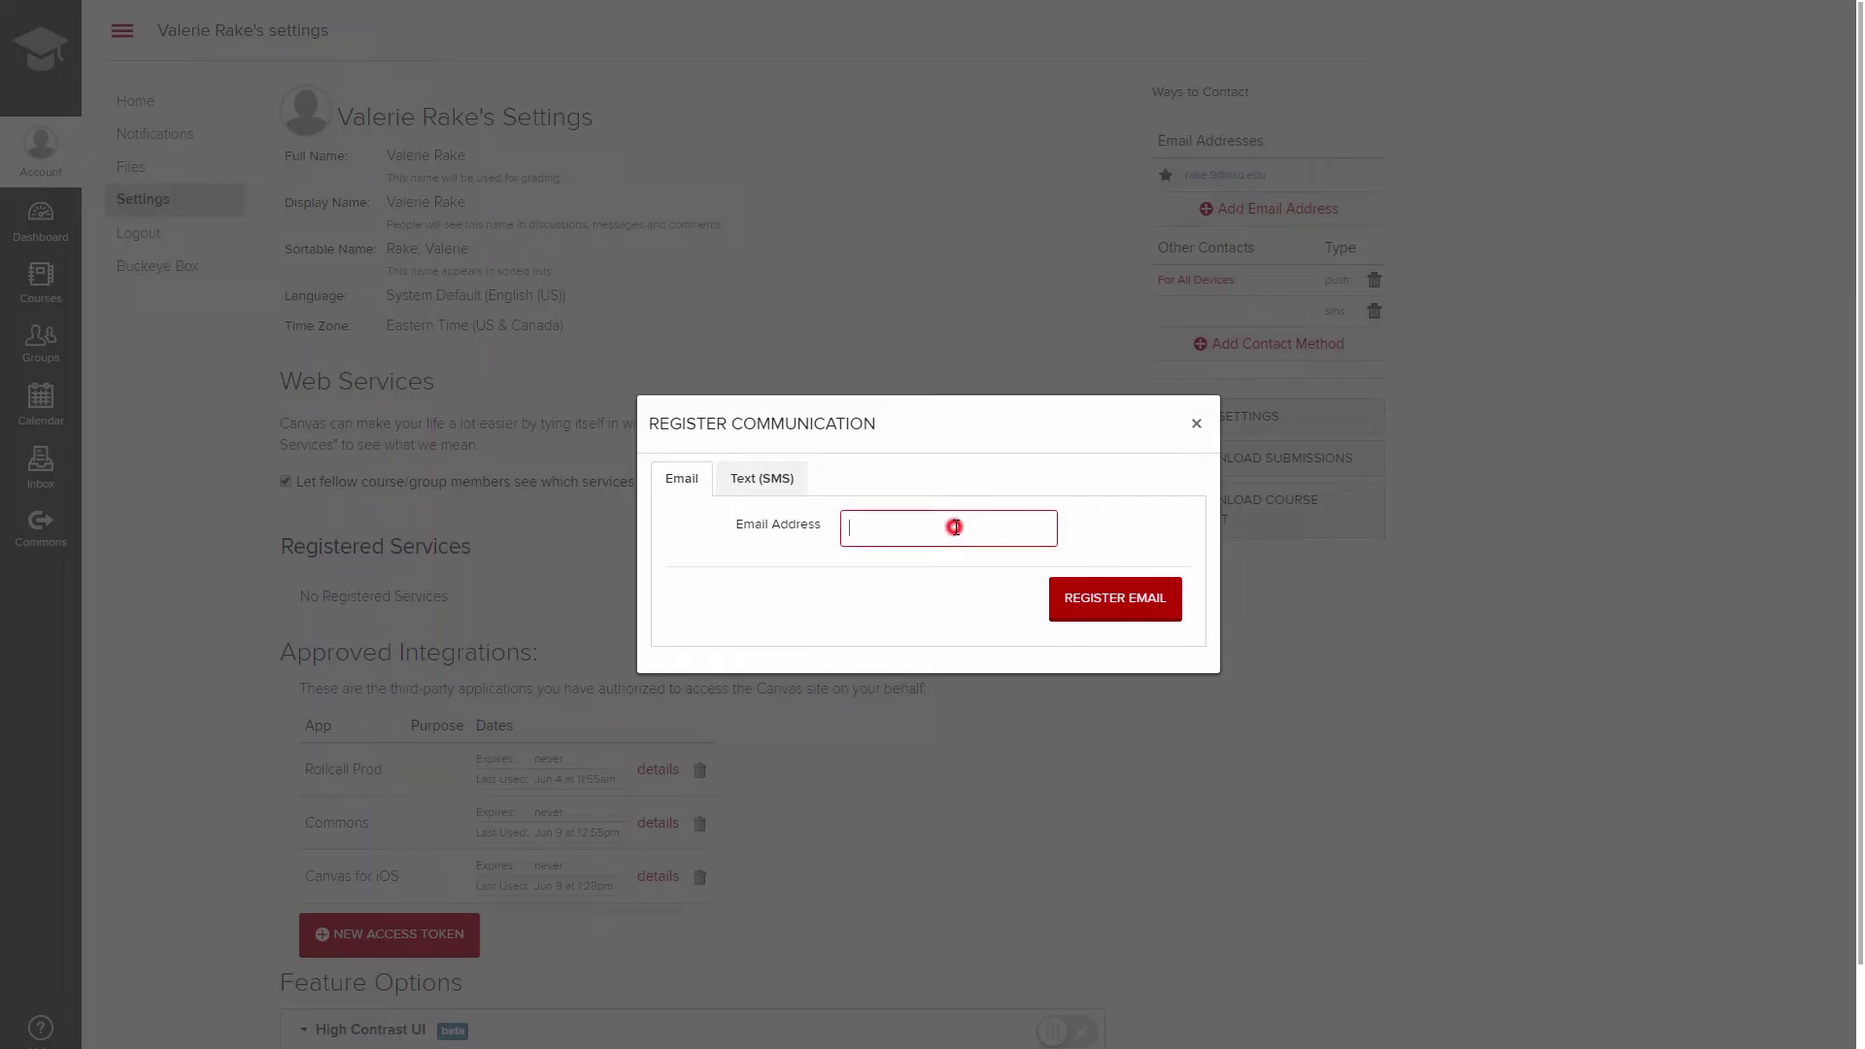
type("youremail@")
type("provider.com")
left_click(1103, 601)
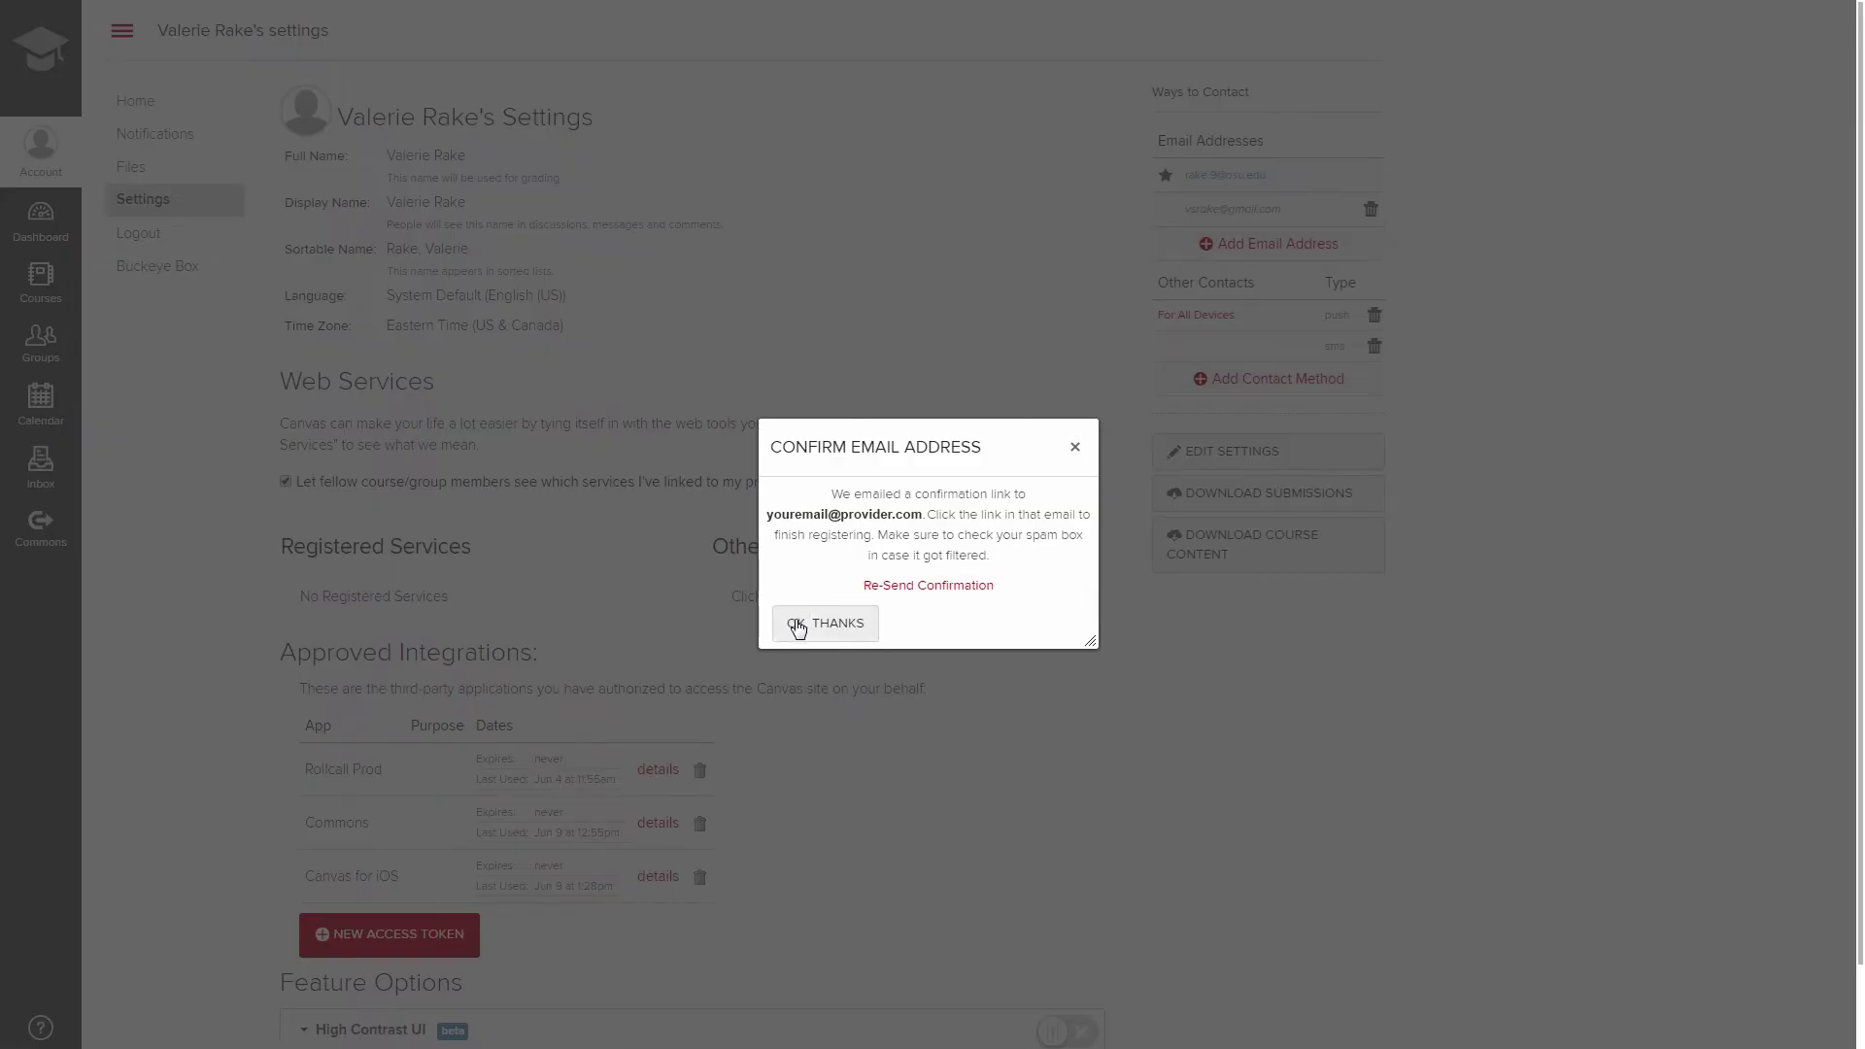
left_click(798, 628)
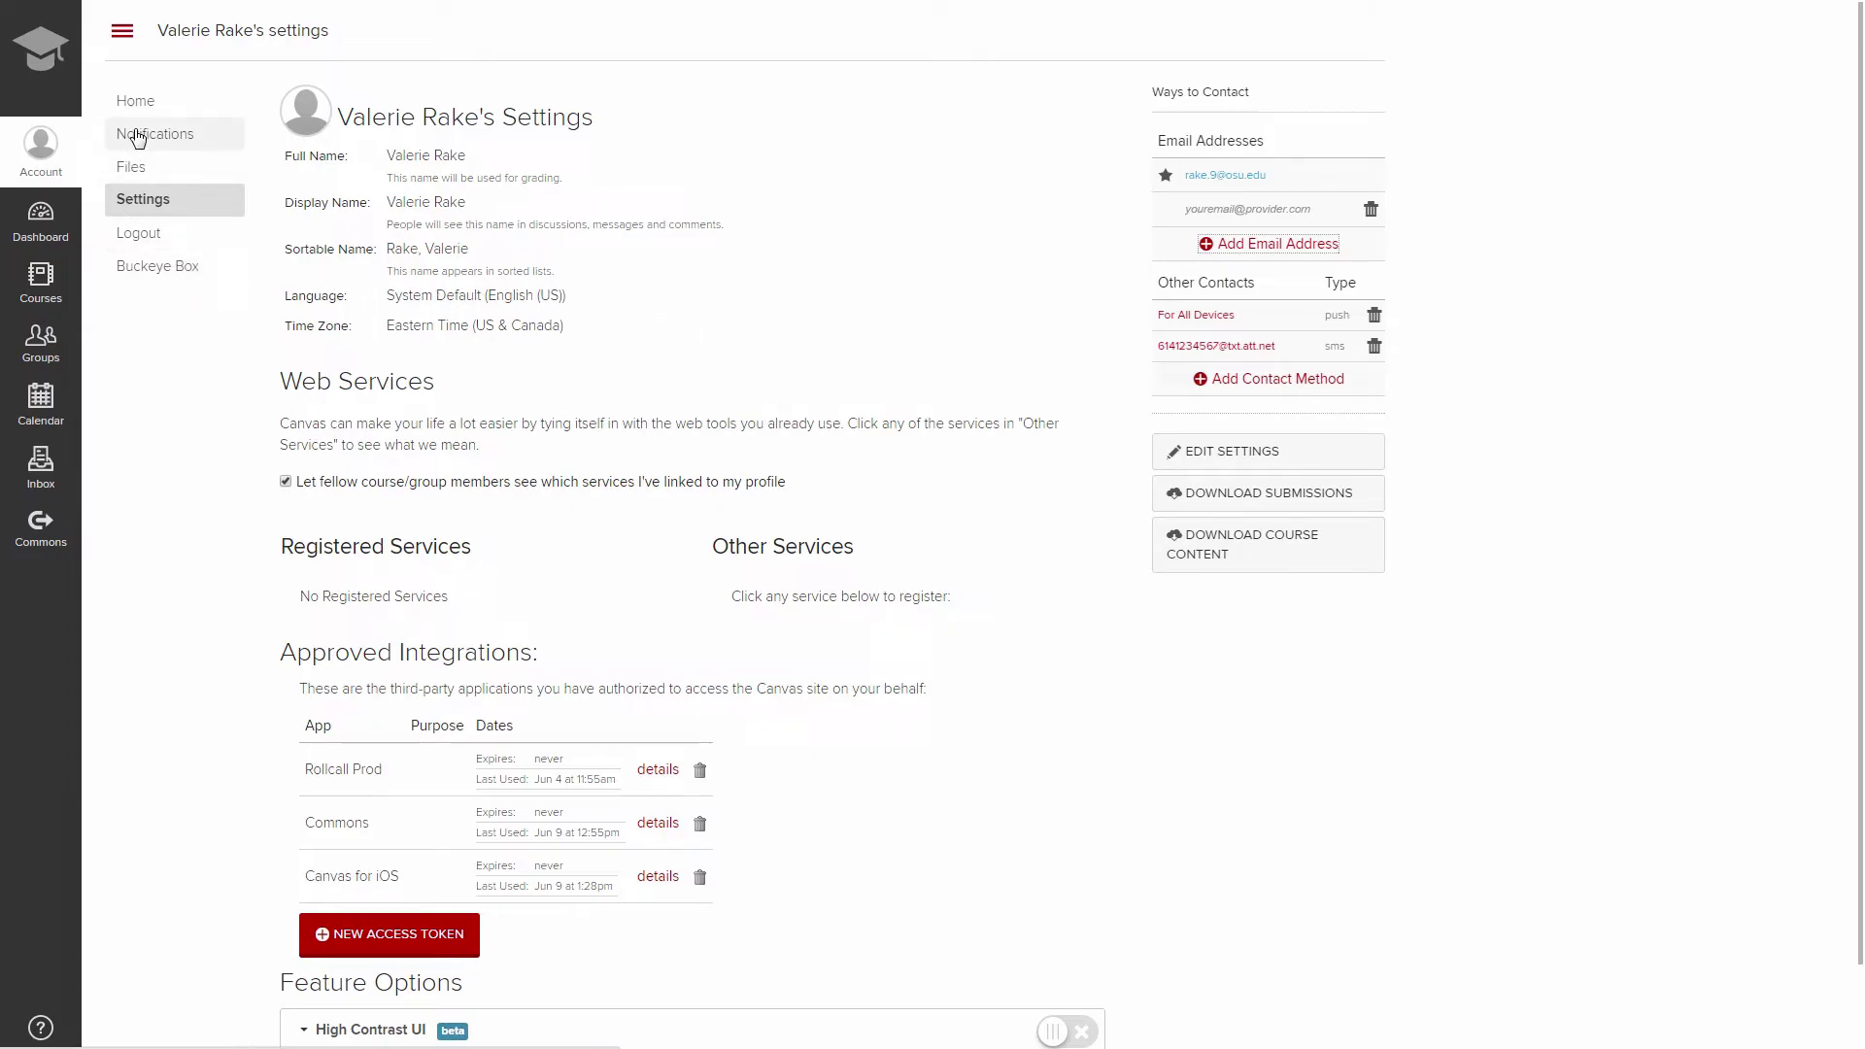
Step: Show the notification preferences grid for all contact methods
left_click(139, 137)
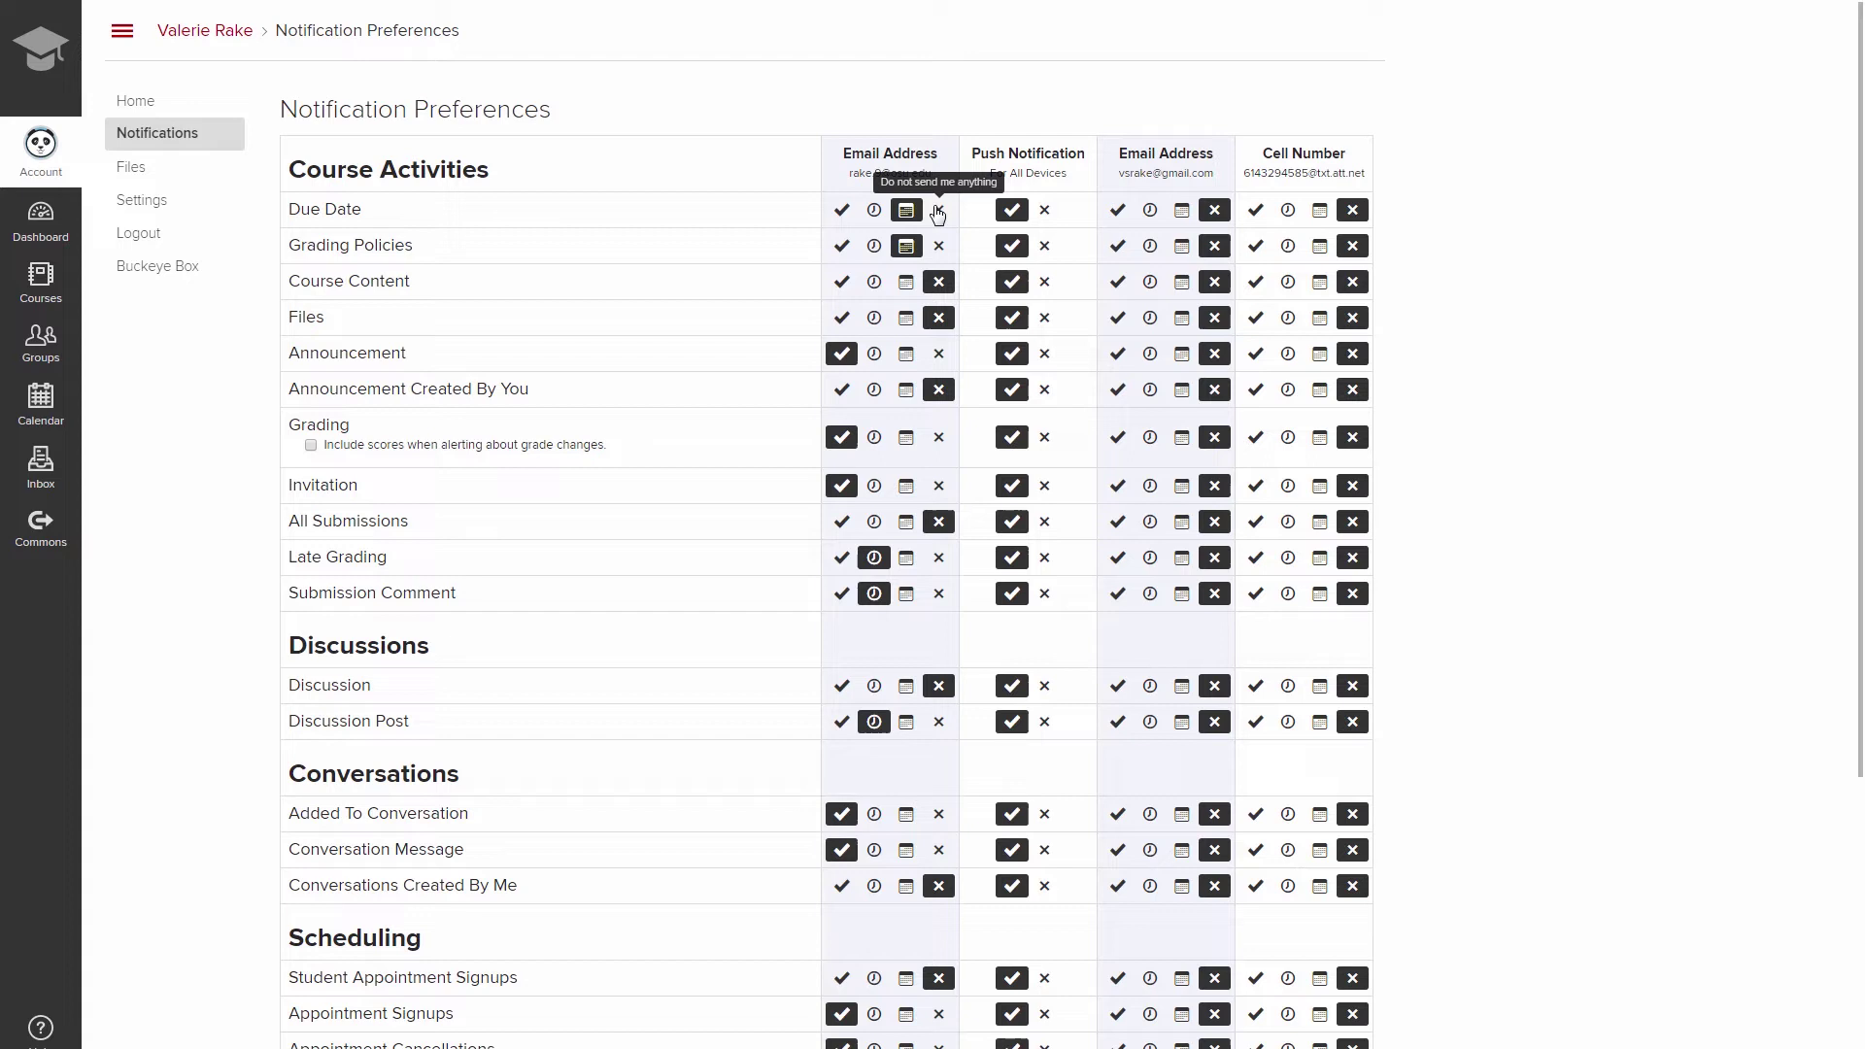
scroll(739, 348, "down", 2)
scroll(739, 344, "down", 2)
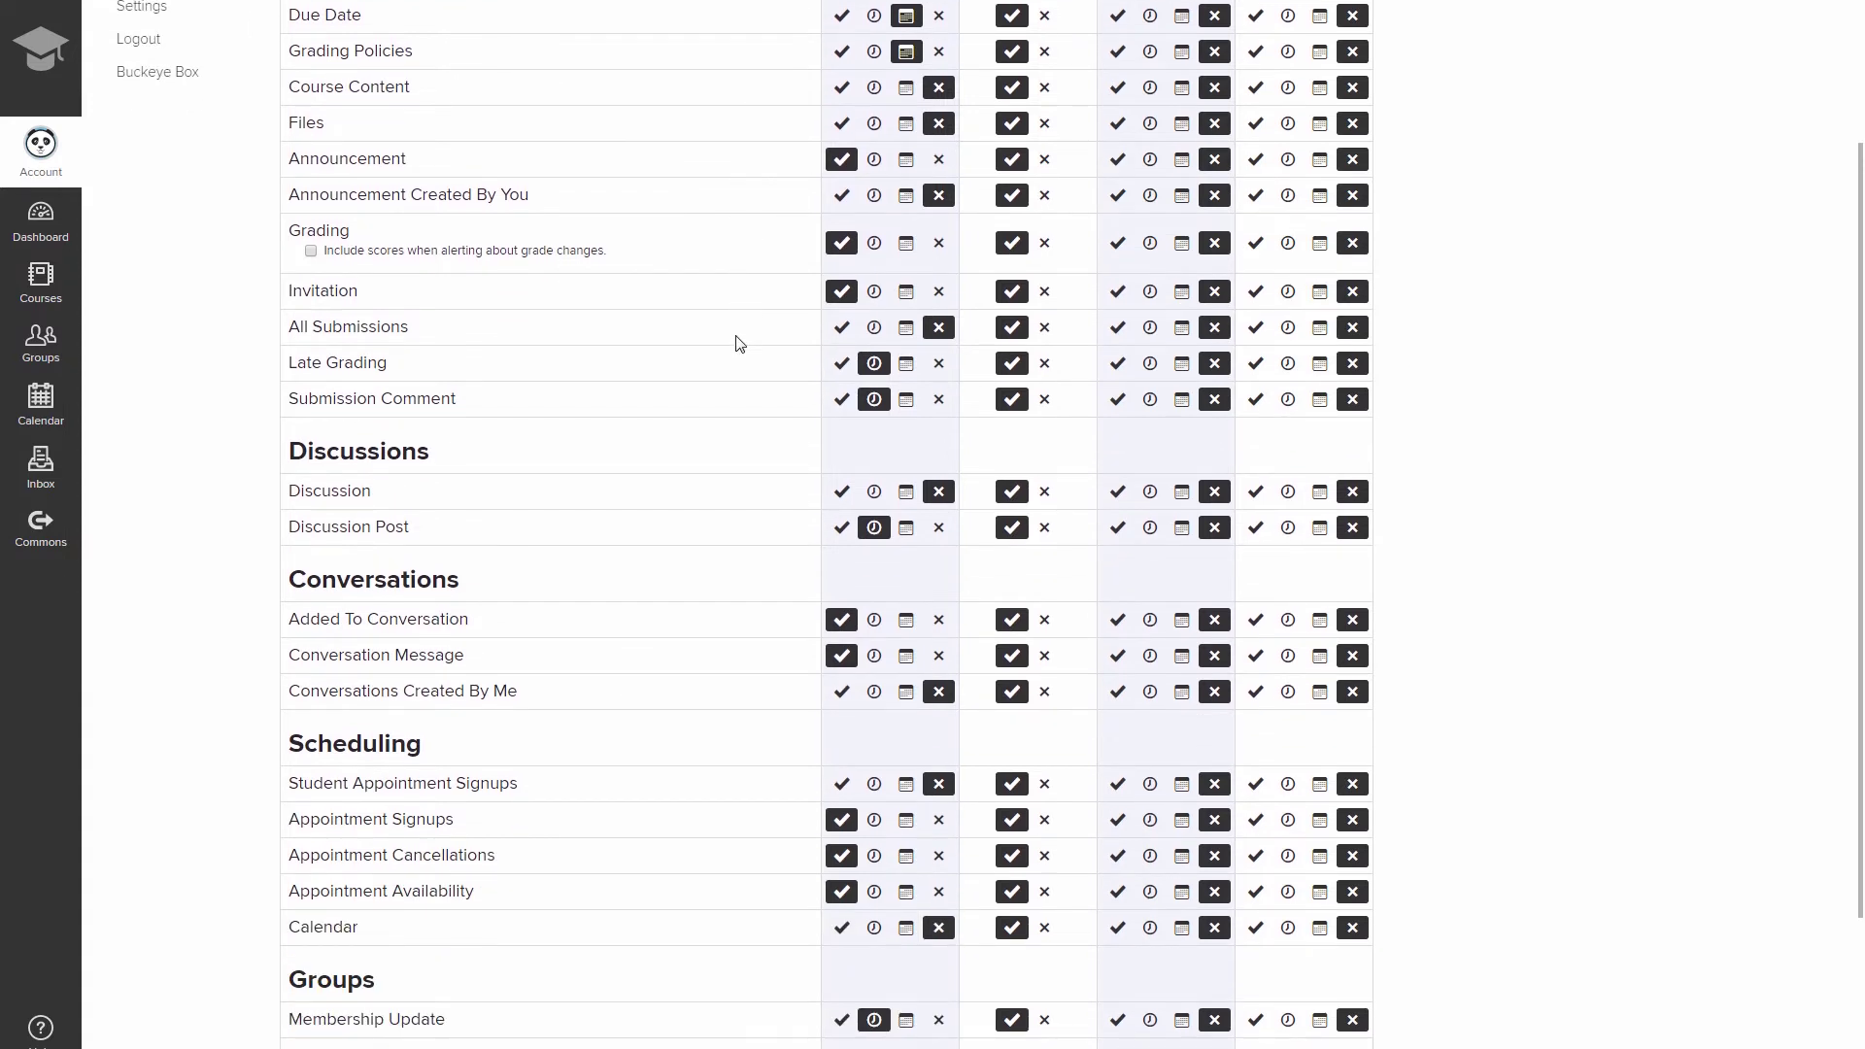
scroll(739, 344, "down", 2)
scroll(739, 344, "down", 2)
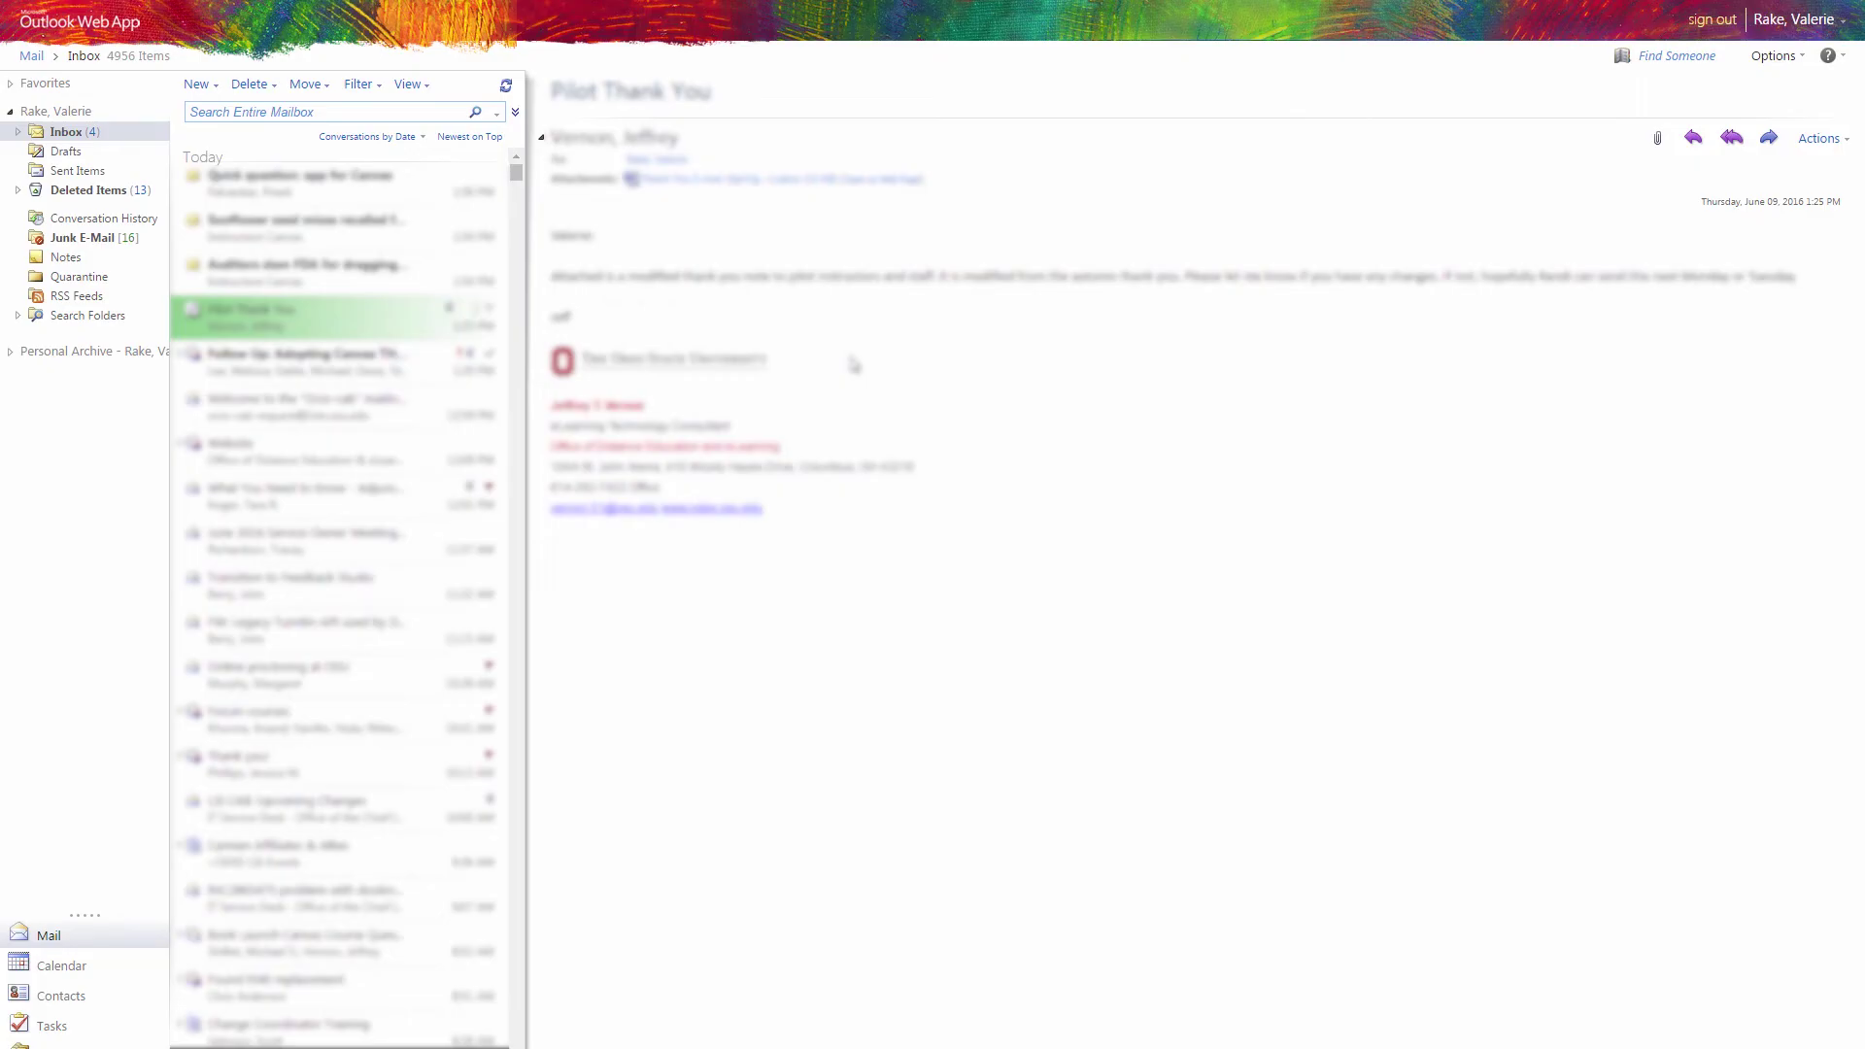
Step: Reach the Block or Allow junk e-mail settings from the full Outlook options page
left_click(1778, 67)
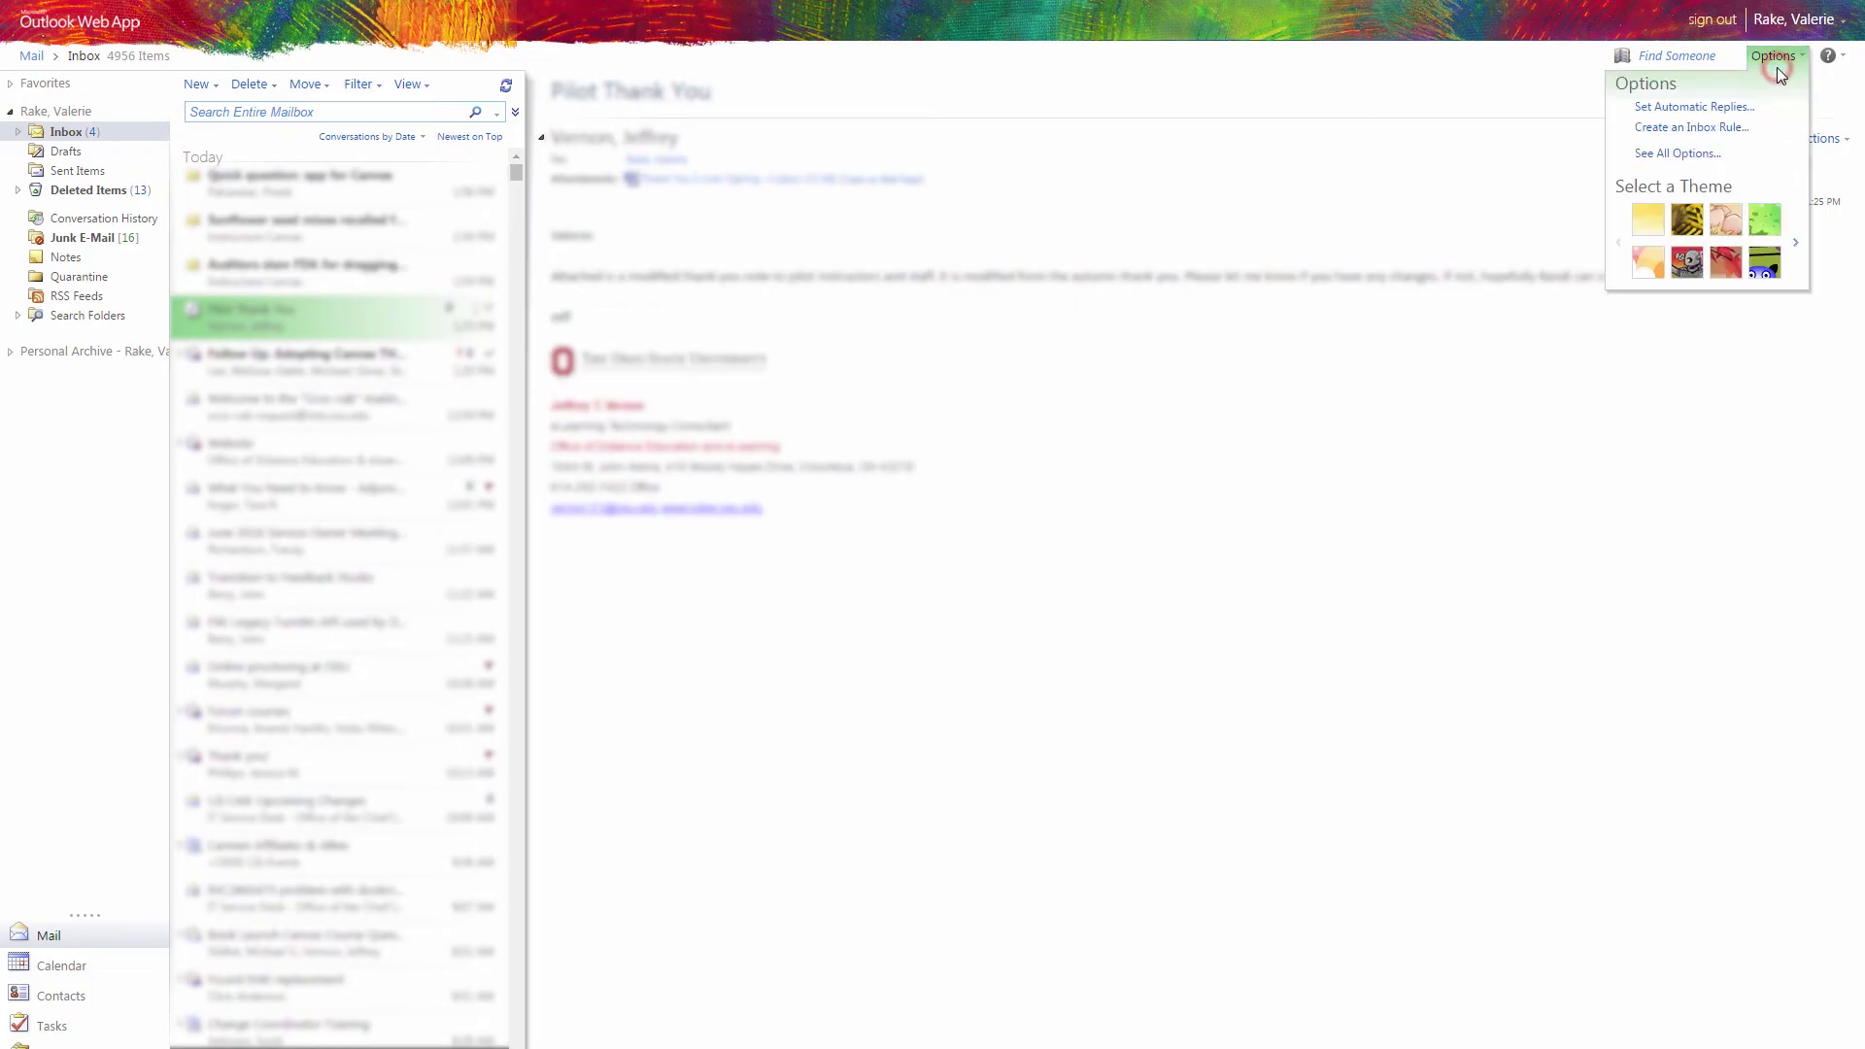
left_click(1671, 155)
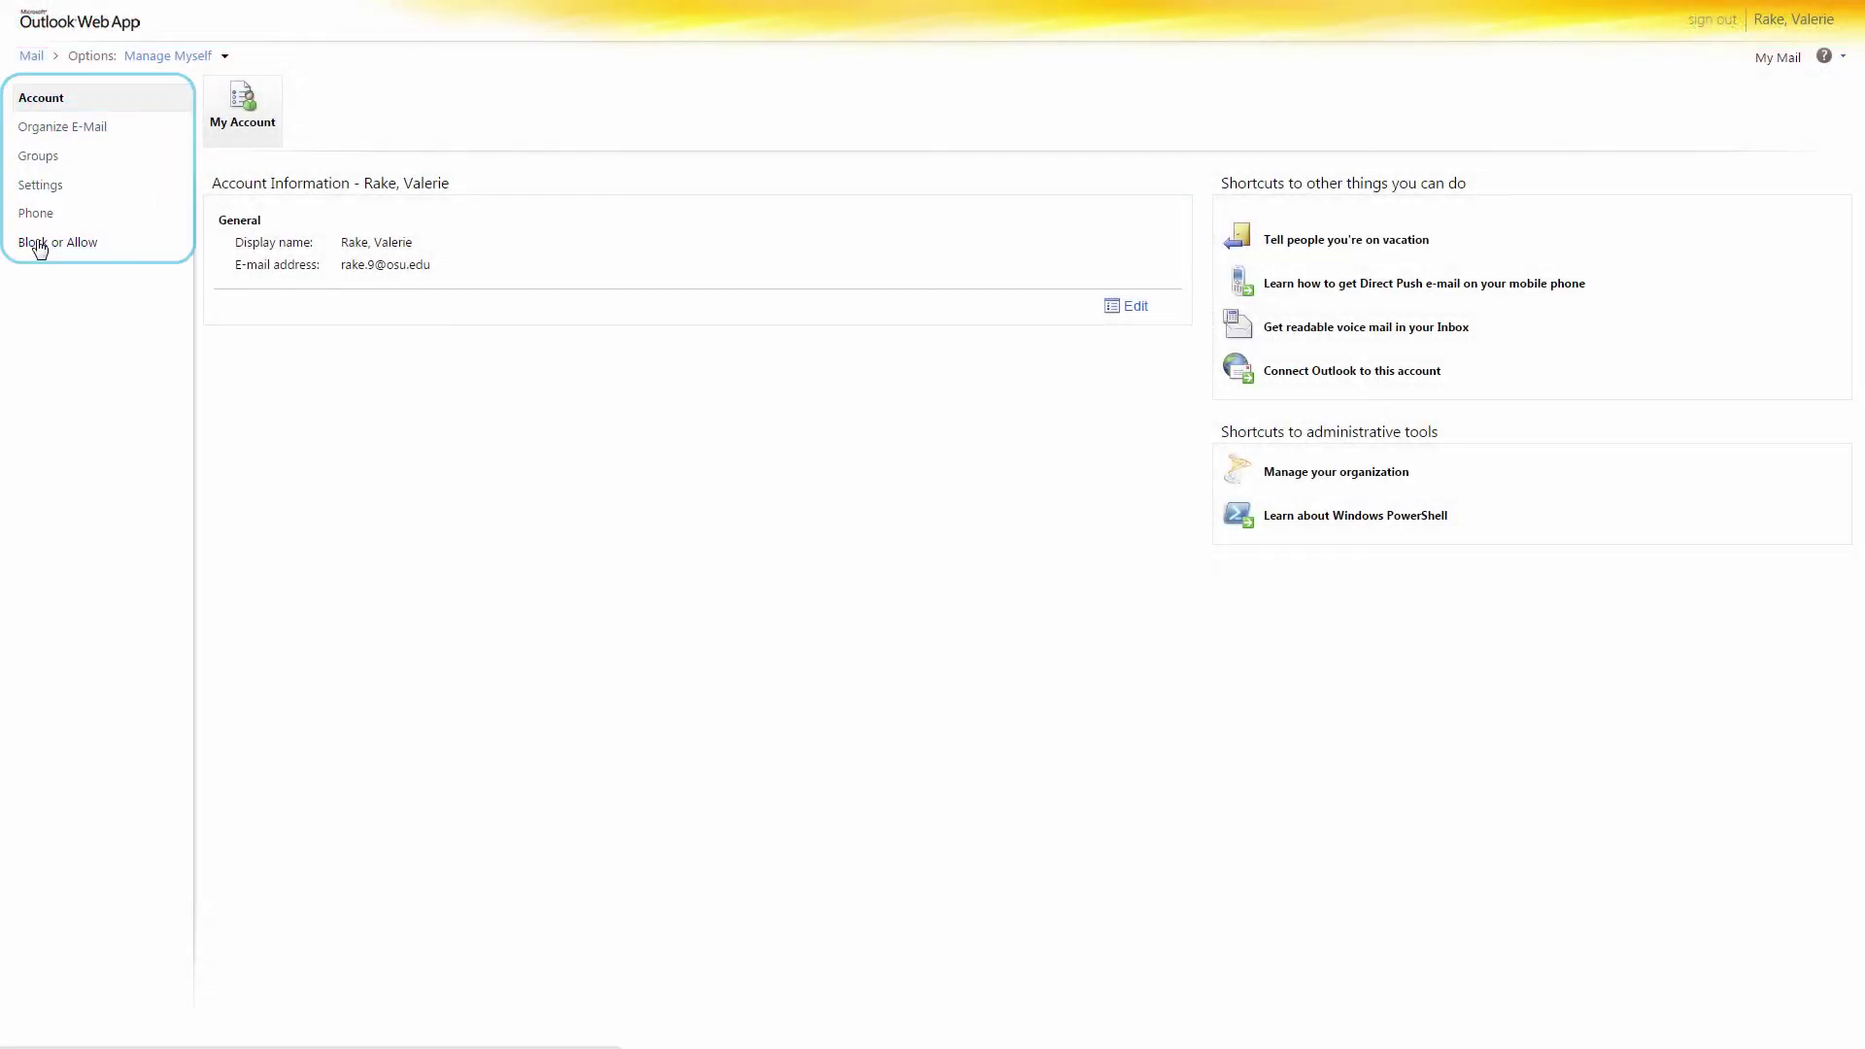
left_click(36, 241)
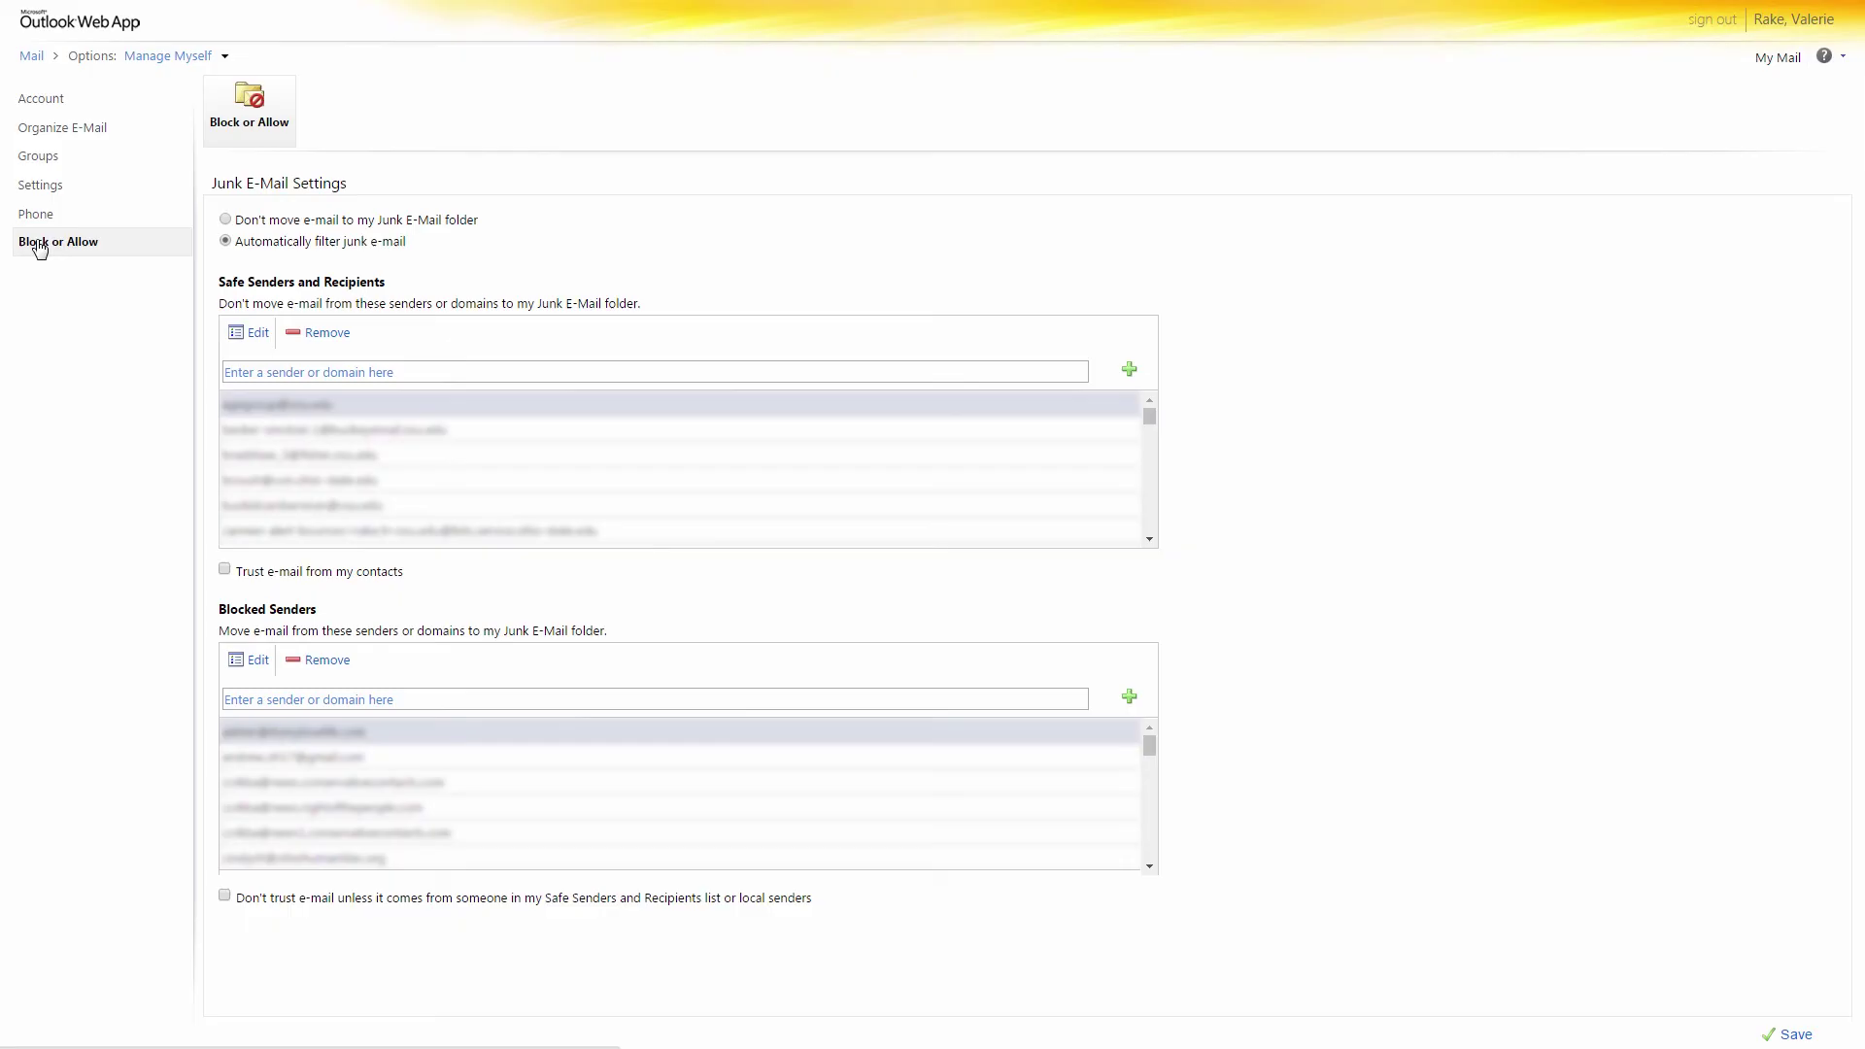
left_click(292, 371)
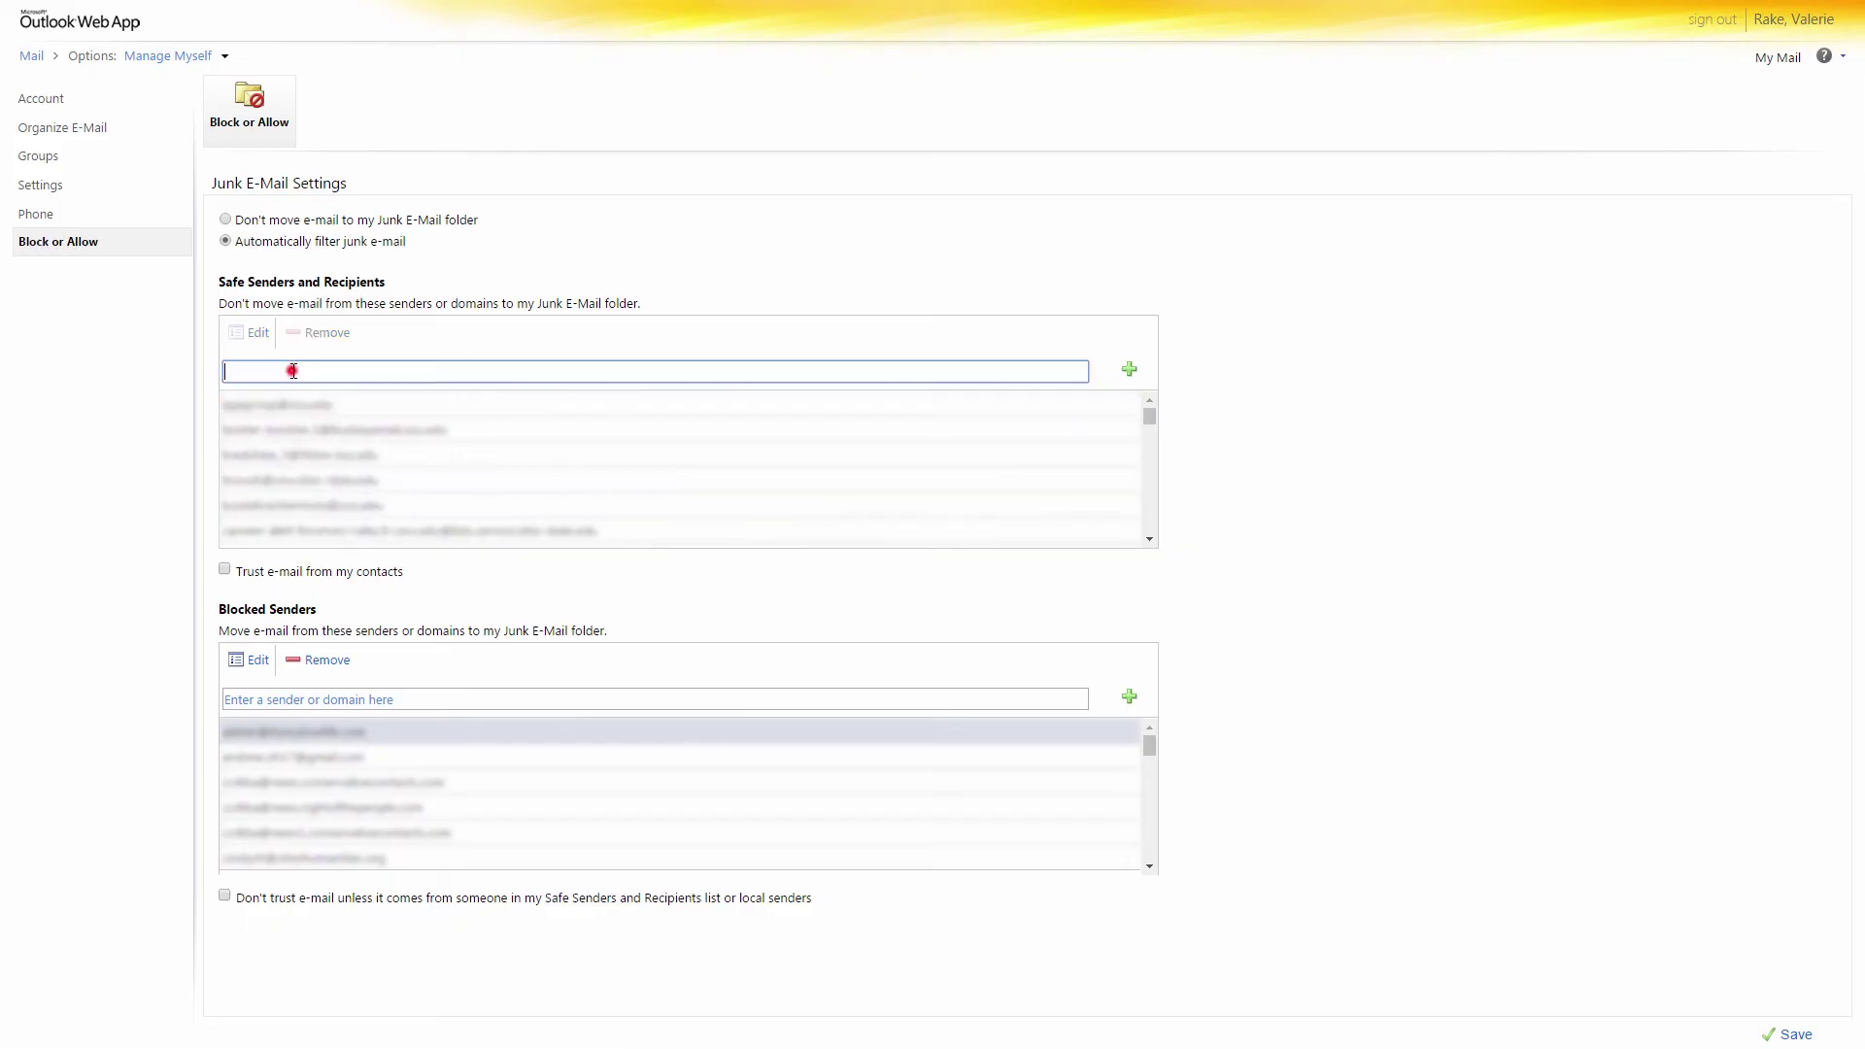
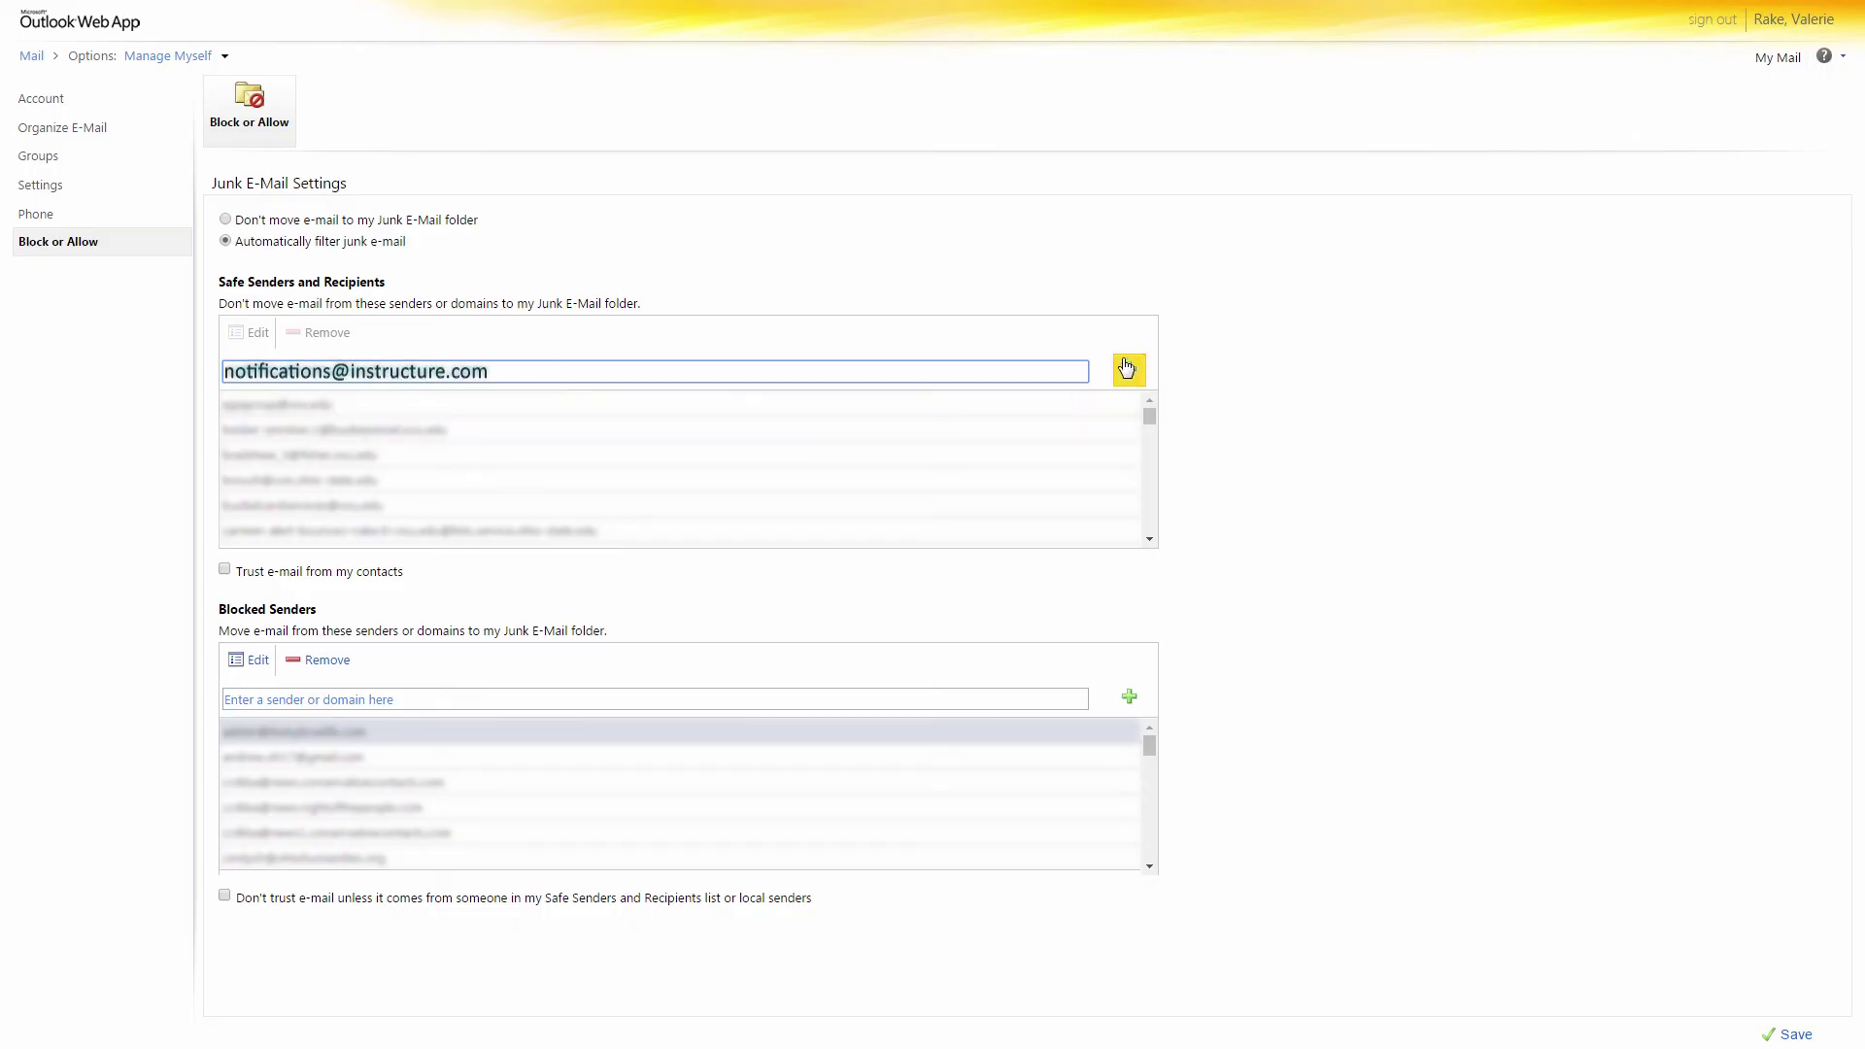
left_click(1127, 373)
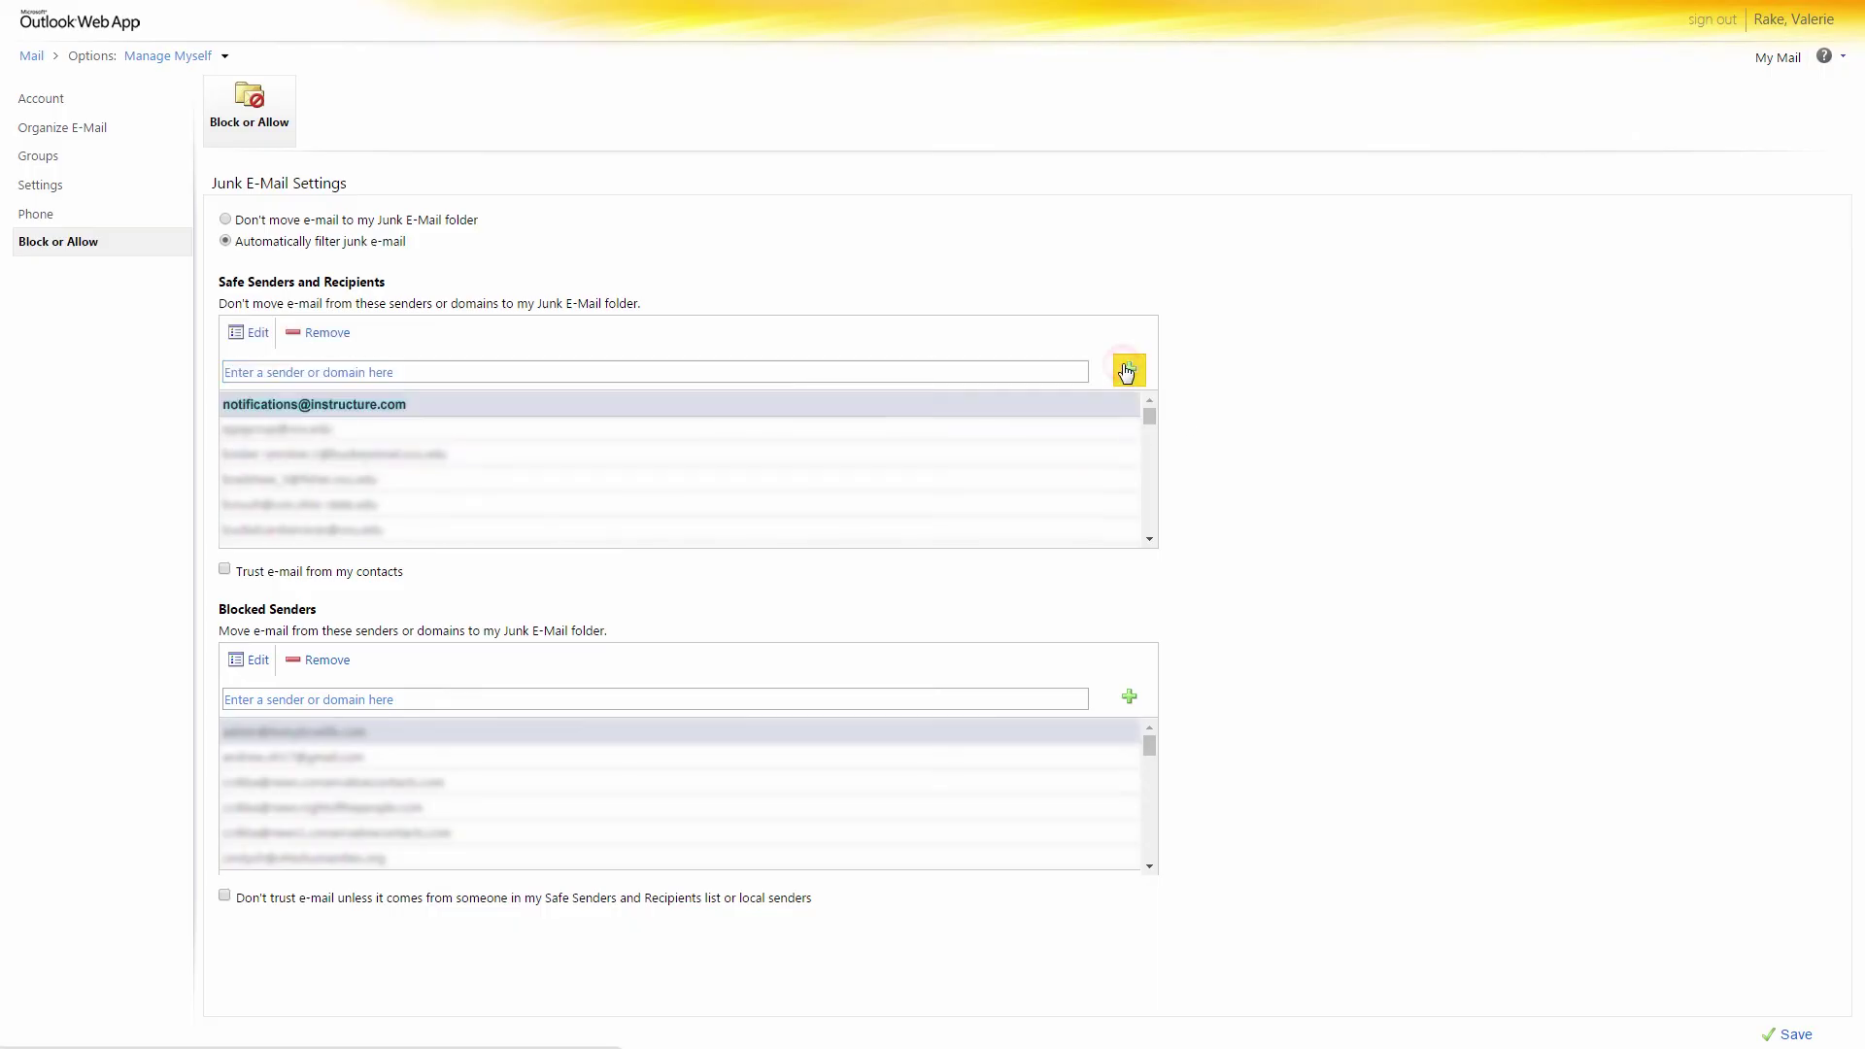